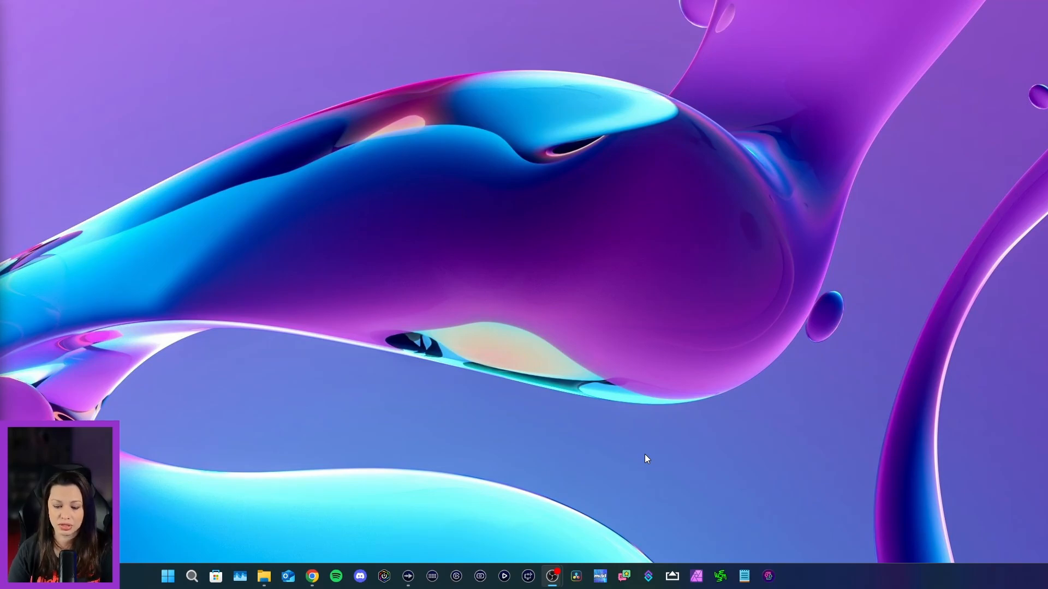
# Bring up the OBS window, view the playing playlist in Spotify, and minimize Spotify again.
pyautogui.moveTo(552, 575)
pyautogui.click(579, 517)
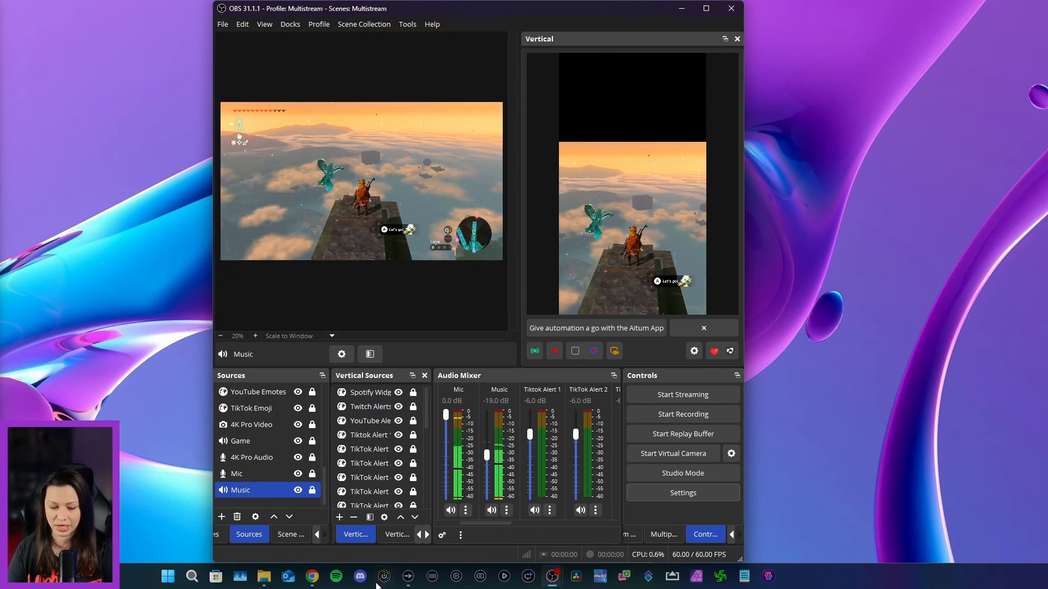
pyautogui.click(337, 576)
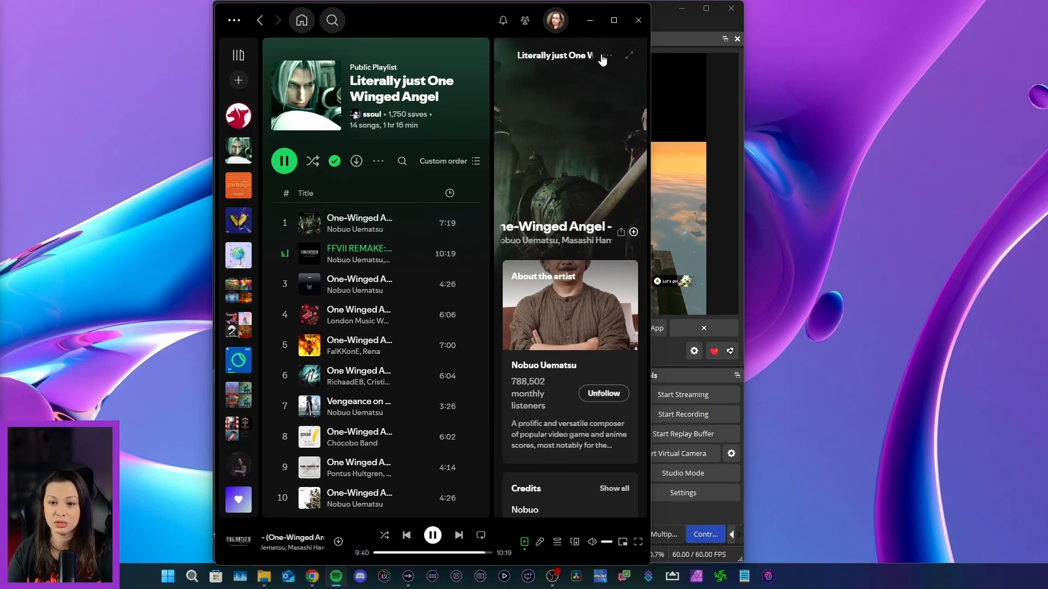
pyautogui.click(590, 20)
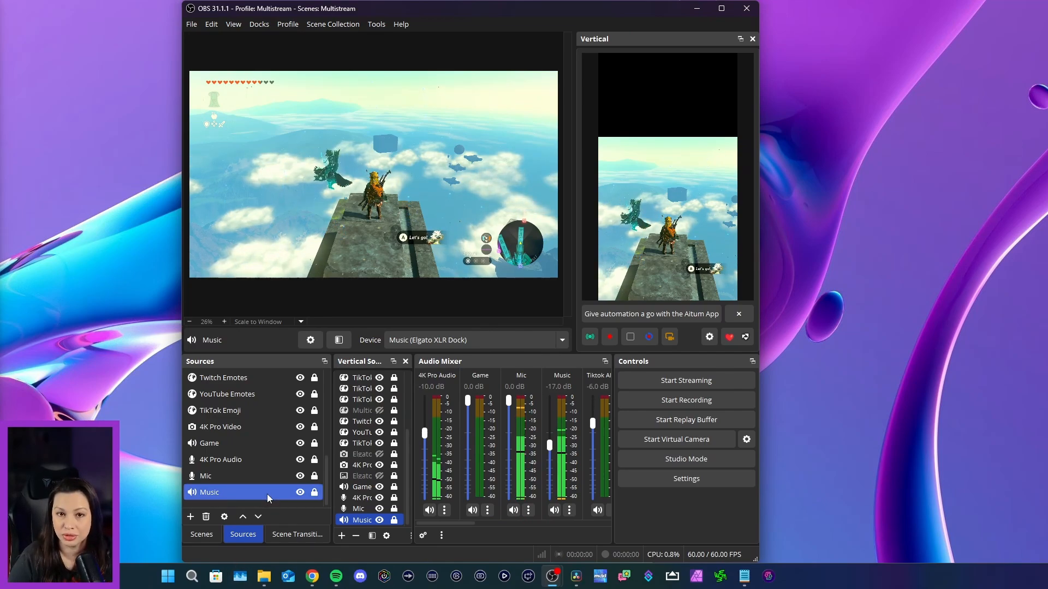
# In Advanced Audio Properties, remove the Music source from tracks 2 to 6 so it stays only on track 1.
pyautogui.rightClick(499, 470)
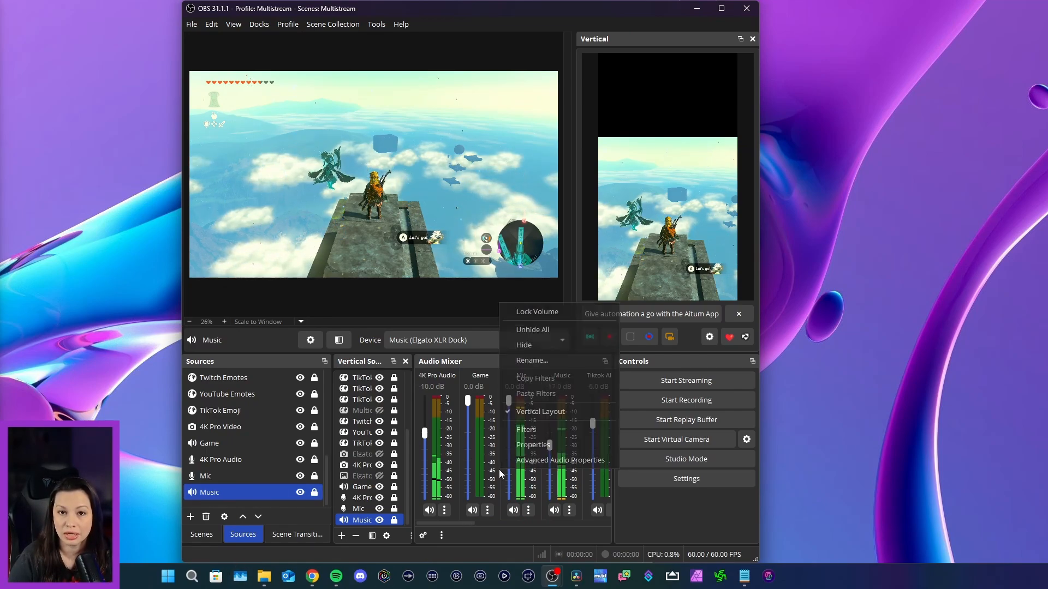
pyautogui.click(541, 462)
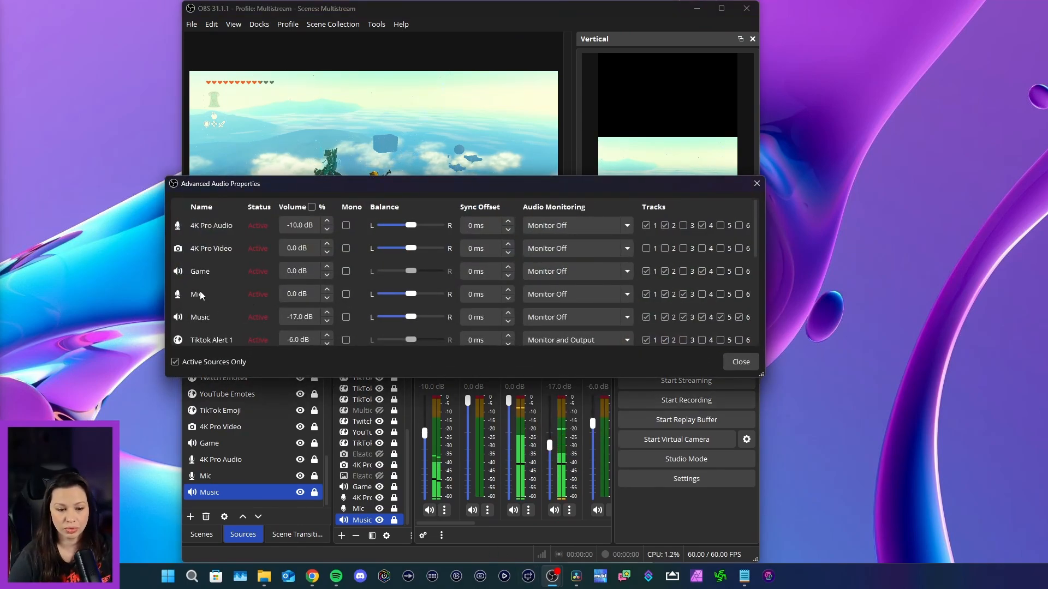
pyautogui.scroll(-1, 201, 290)
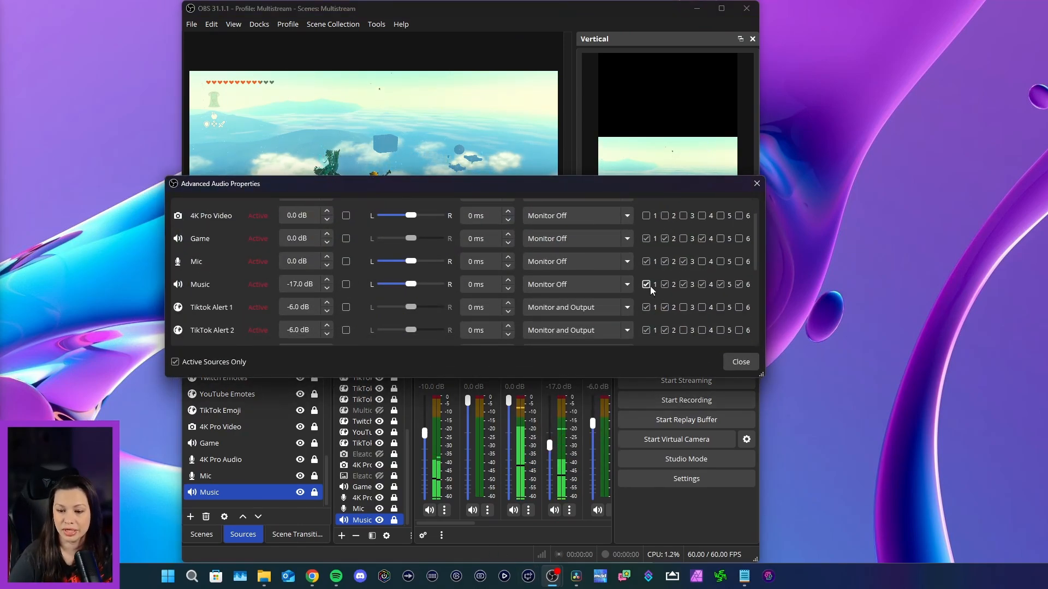
pyautogui.click(665, 285)
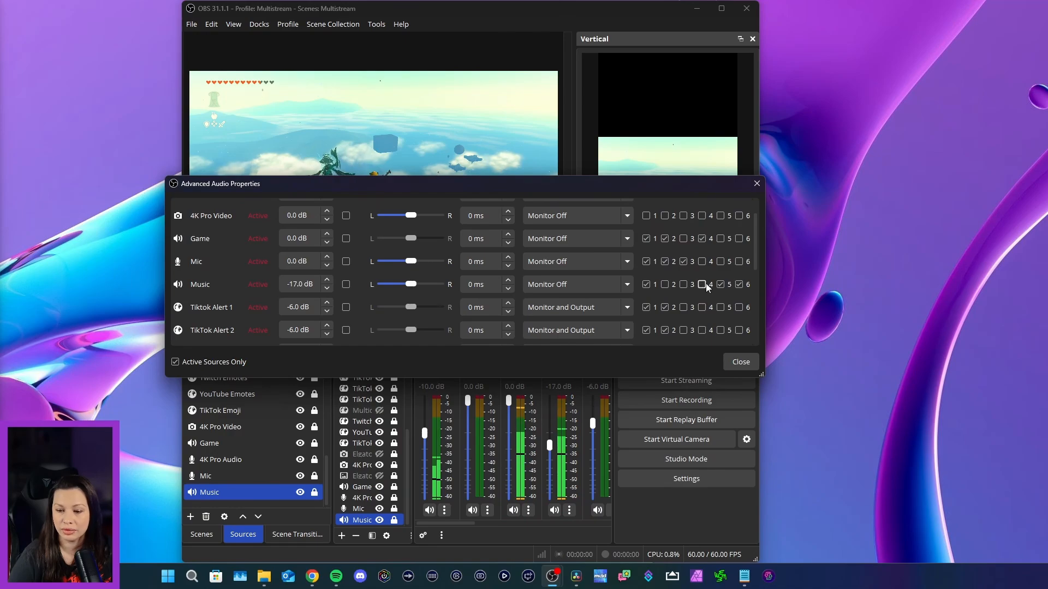
pyautogui.click(721, 285)
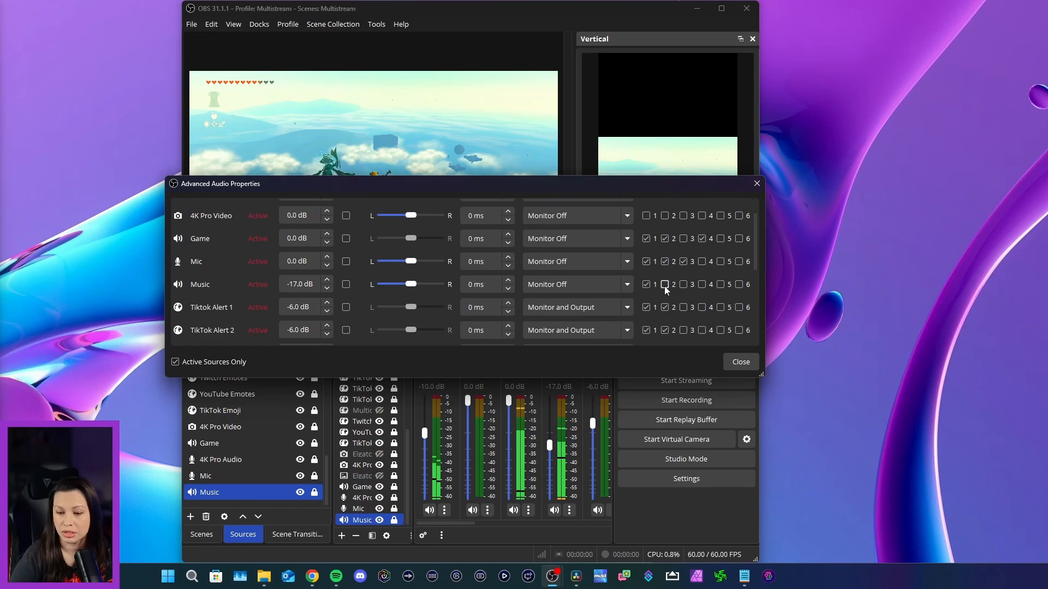
pyautogui.click(741, 362)
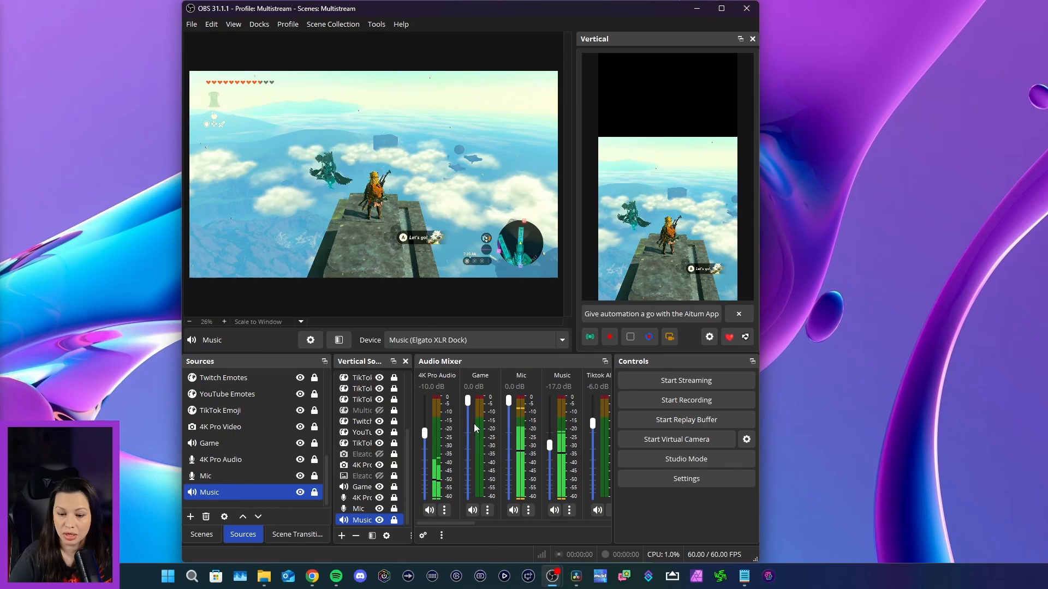
pyautogui.rightClick(498, 479)
pyautogui.click(521, 473)
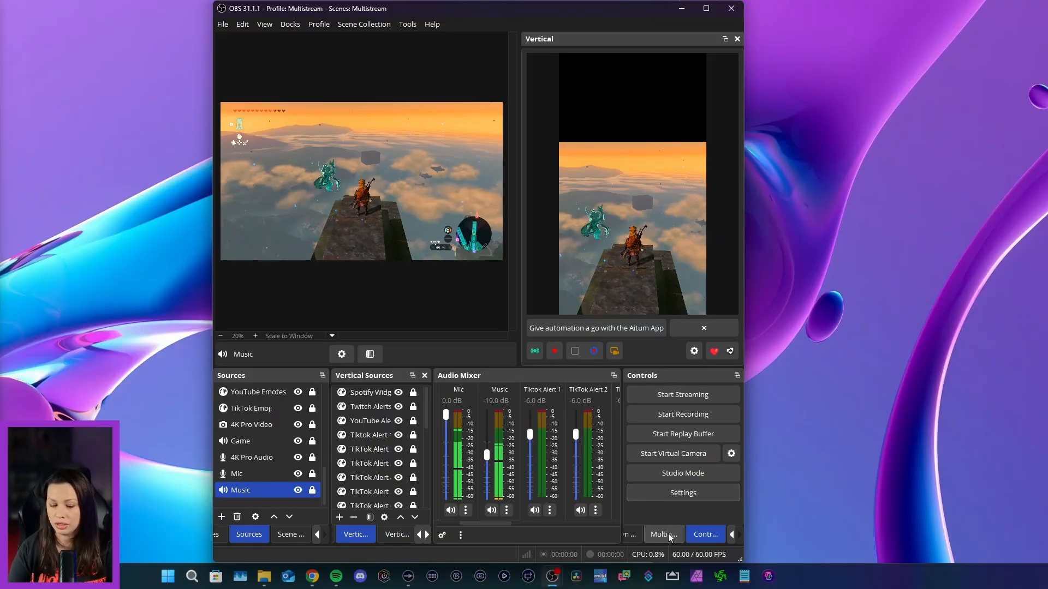
# Undock Aitum Multistream over the main preview, enlarge it to show all outputs, and check the list of available docks.
pyautogui.click(629, 535)
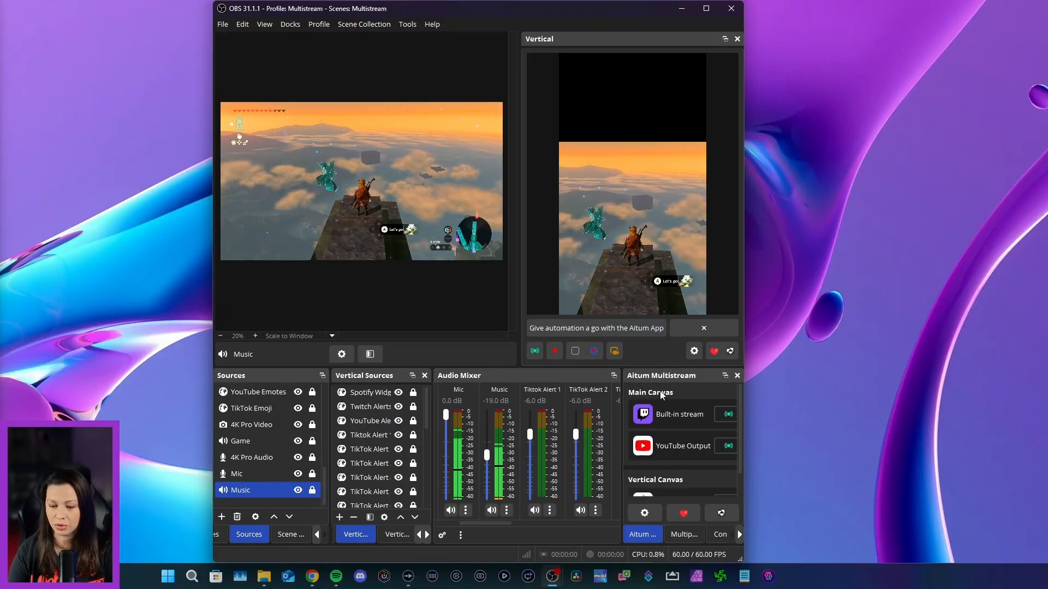
pyautogui.moveTo(660, 375); pyautogui.dragTo(418, 78)
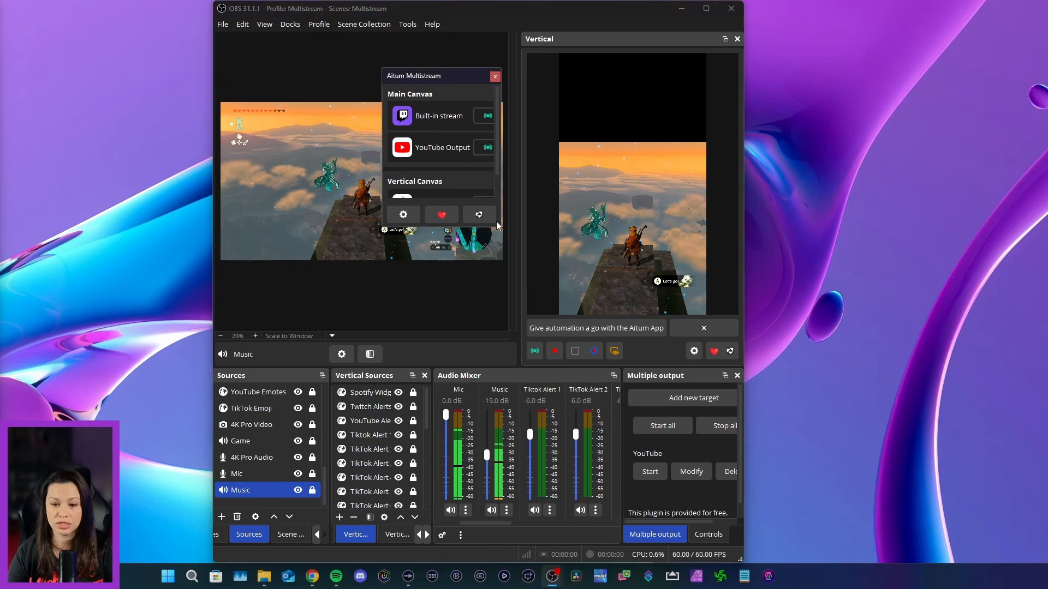
pyautogui.moveTo(497, 221); pyautogui.dragTo(667, 360)
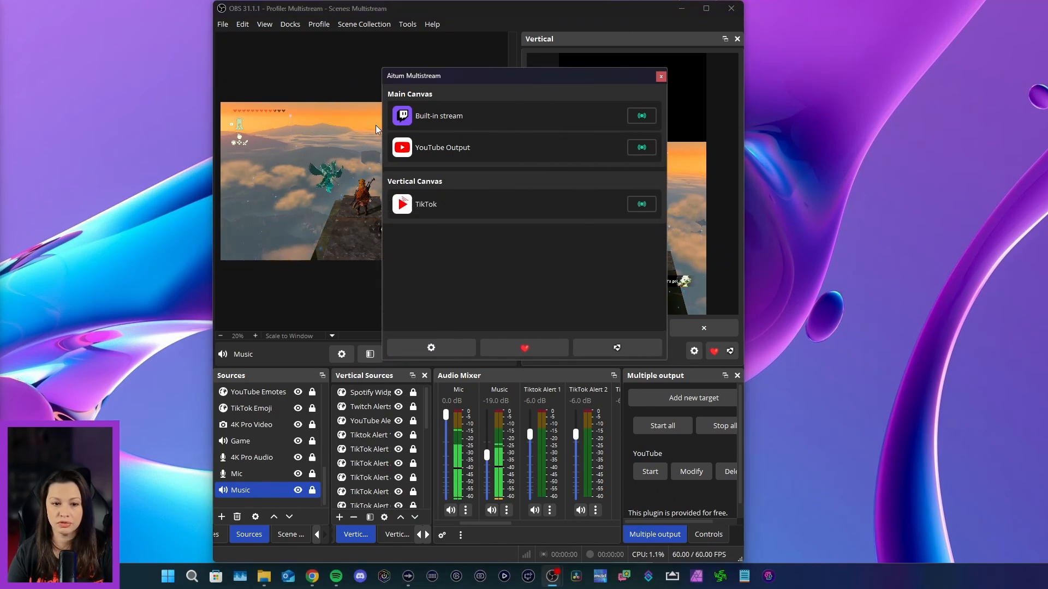
pyautogui.click(287, 29)
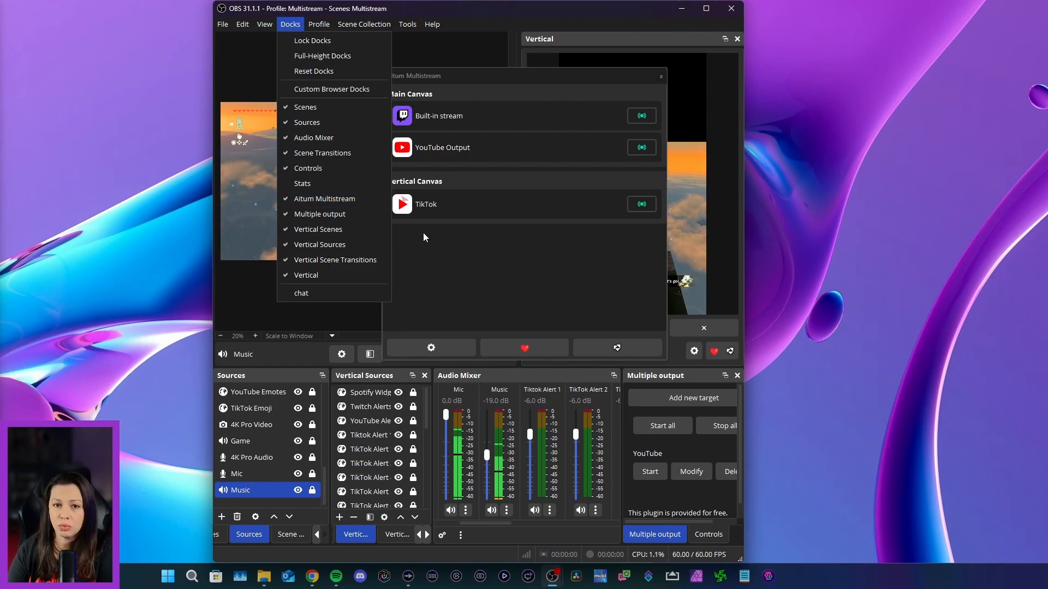
pyautogui.click(461, 283)
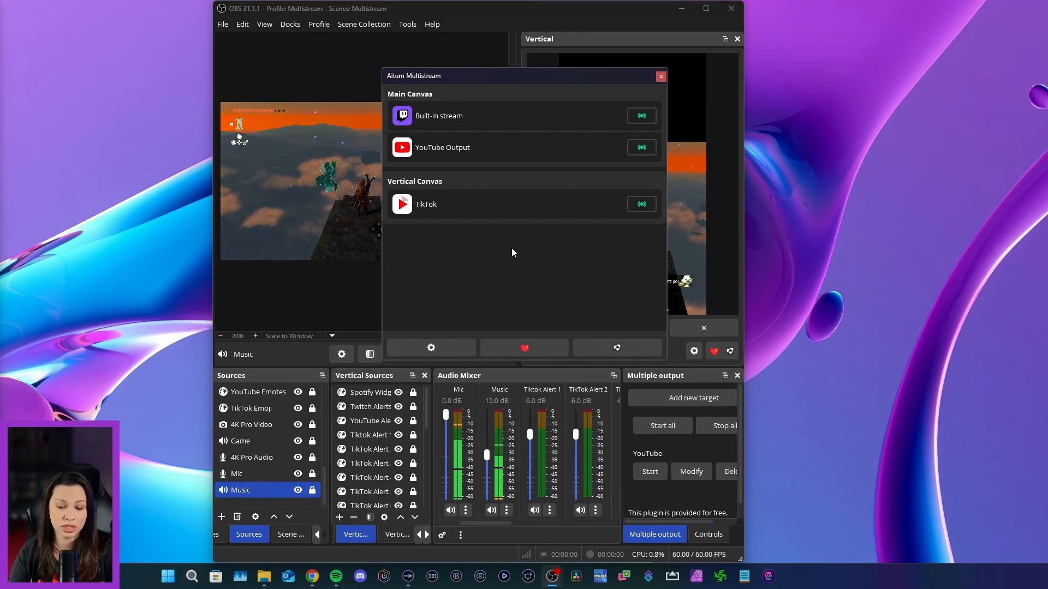
# View the Aitum Multistream settings, cancel them, and close the floating Aitum Multistream dock.
pyautogui.click(449, 351)
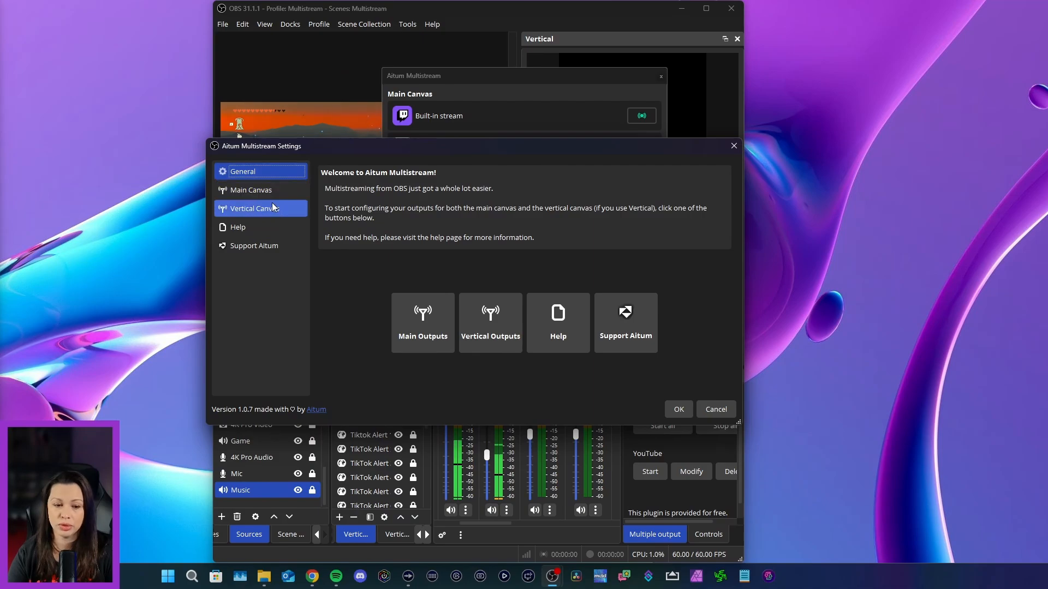
pyautogui.click(716, 411)
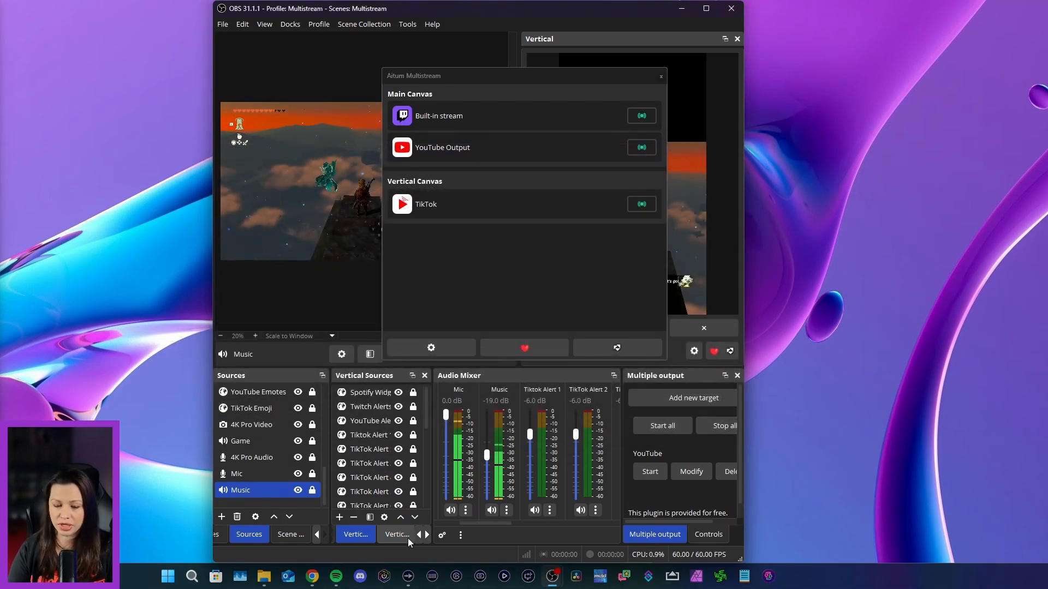
pyautogui.click(662, 77)
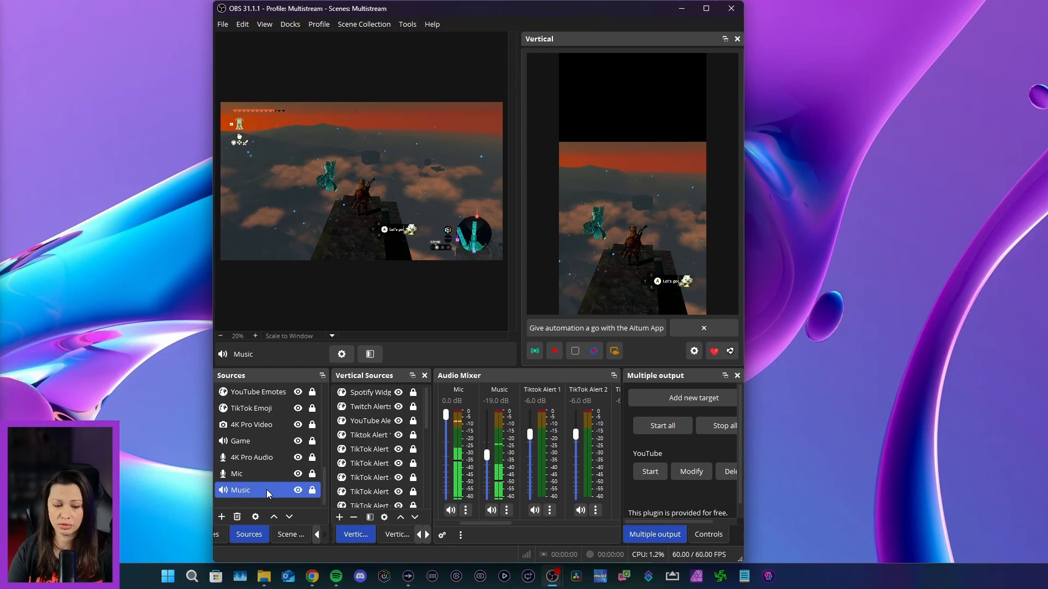
# View the source types available for the main canvas and the device properties of the Music source.
pyautogui.click(221, 516)
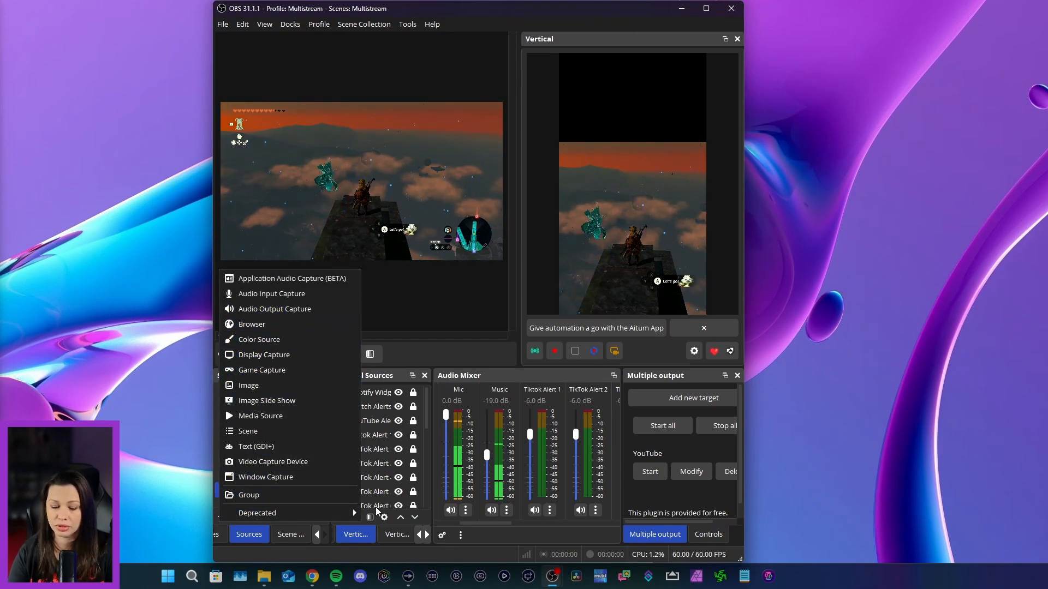
pyautogui.click(498, 540)
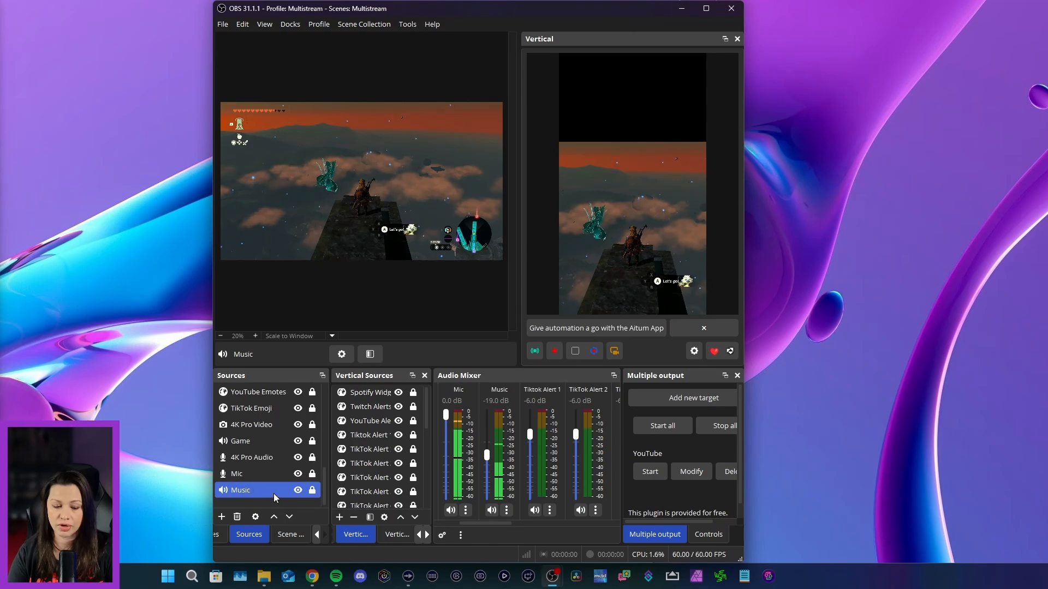
pyautogui.rightClick(274, 493)
pyautogui.click(310, 485)
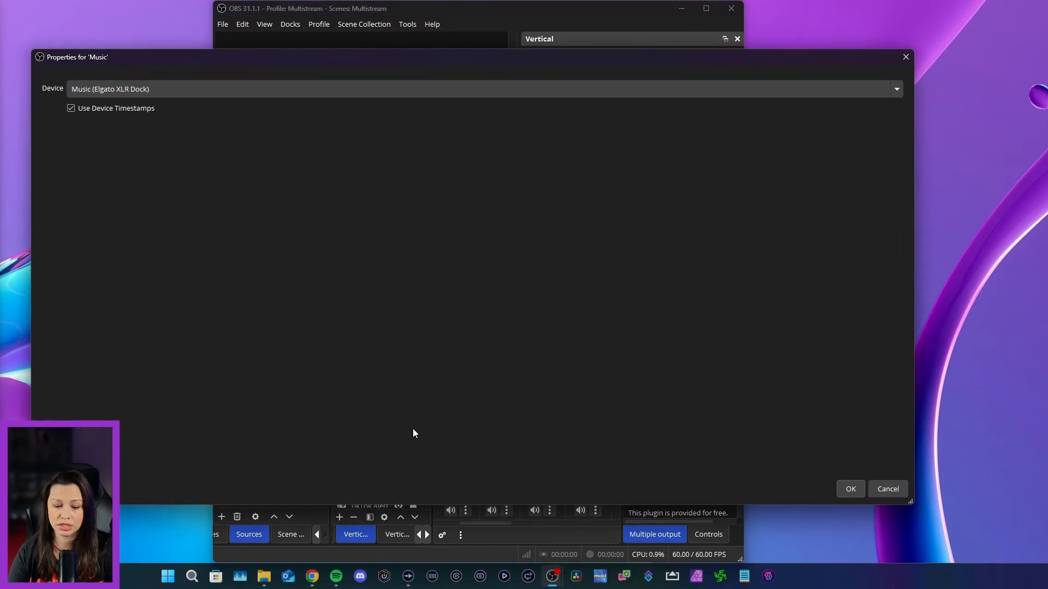
pyautogui.moveTo(225, 61); pyautogui.dragTo(444, 85)
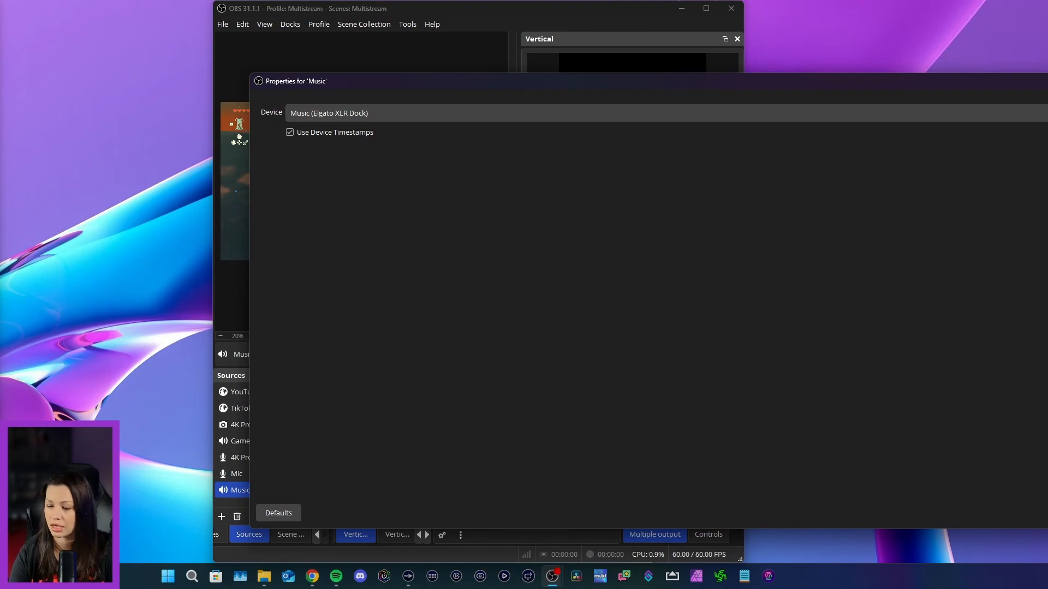
pyautogui.press('Escape')
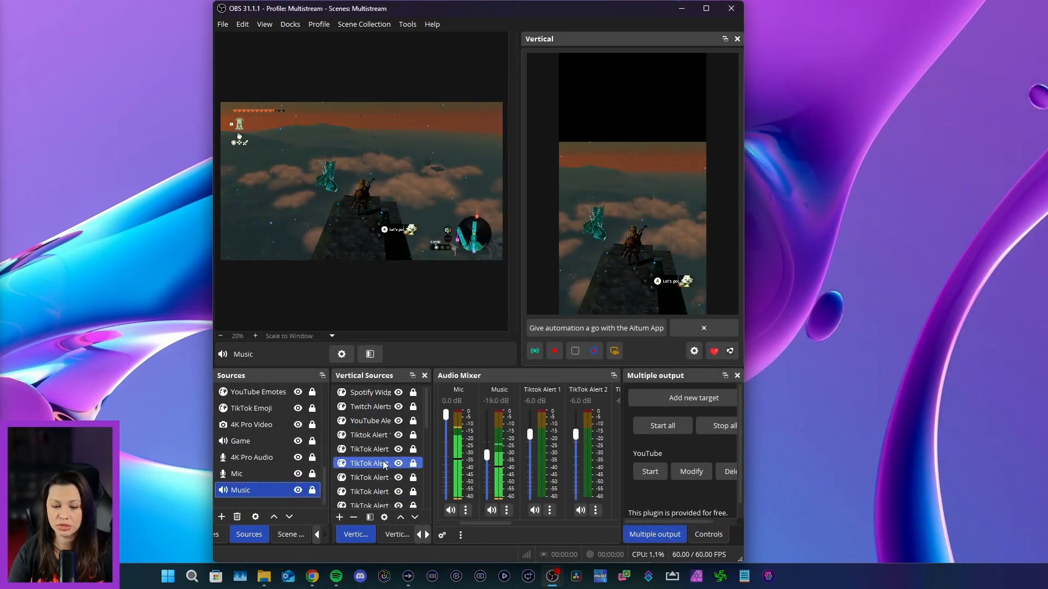
# Check the Vertical Sources list for the Music source.
pyautogui.click(378, 478)
pyautogui.scroll(-5, 385, 483)
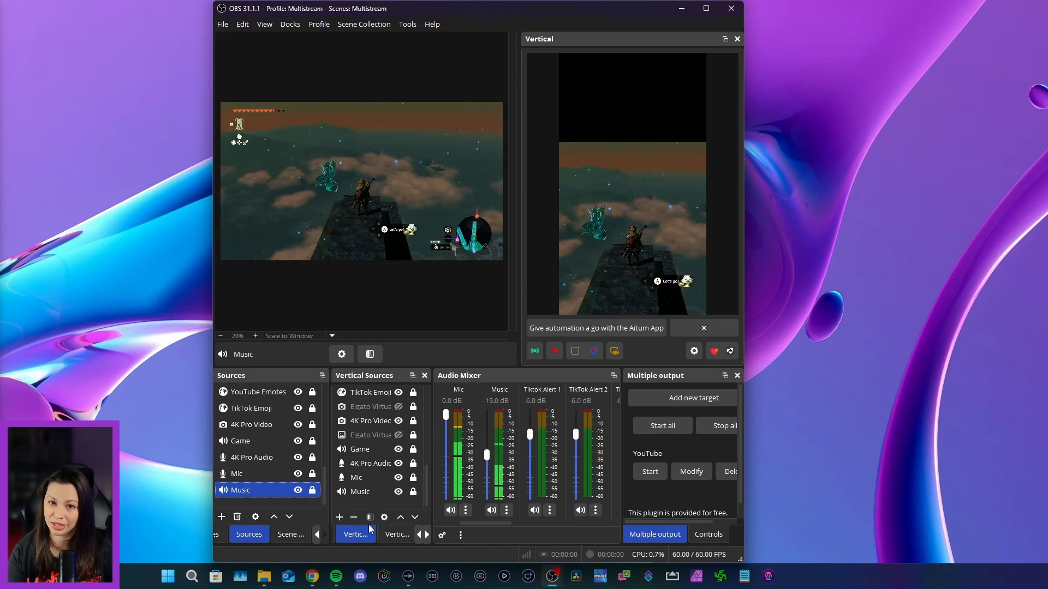
pyautogui.click(365, 493)
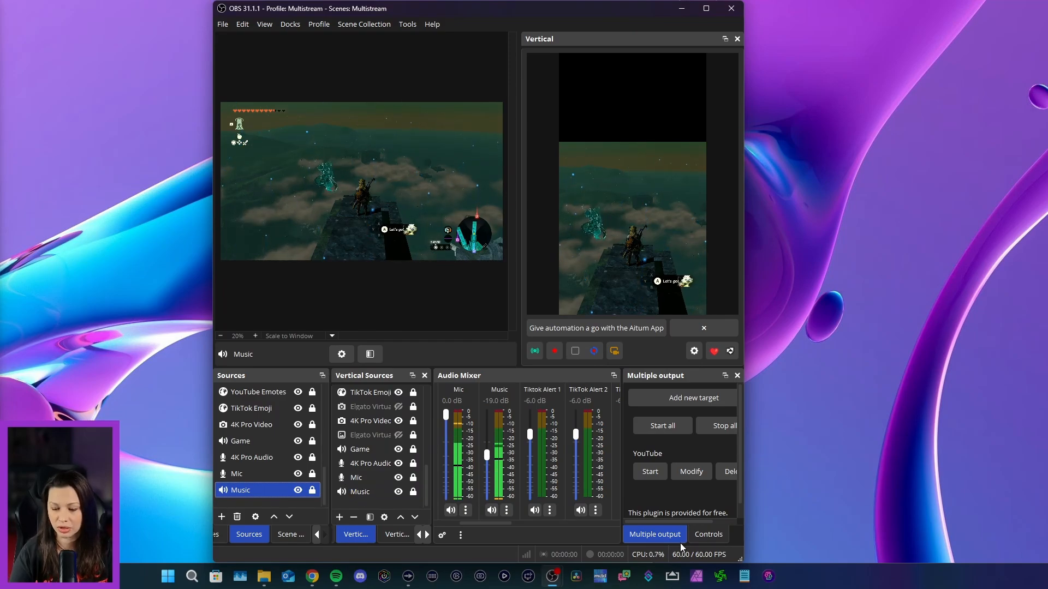
# Show the Aitum Multistream dock again and check the audio track assigned to the main canvas YouTube Output.
pyautogui.click(289, 24)
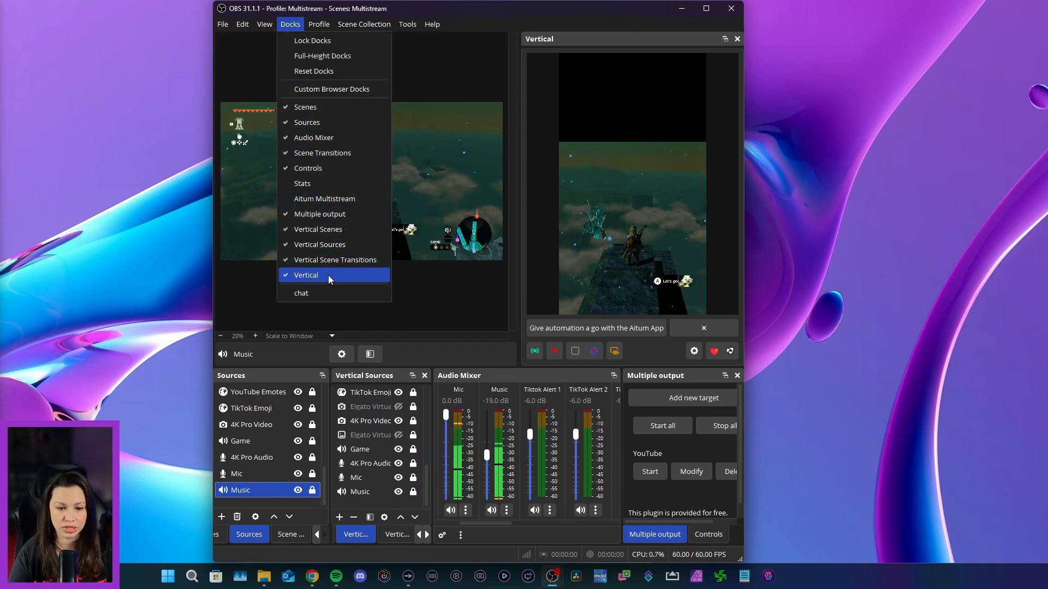
pyautogui.click(319, 199)
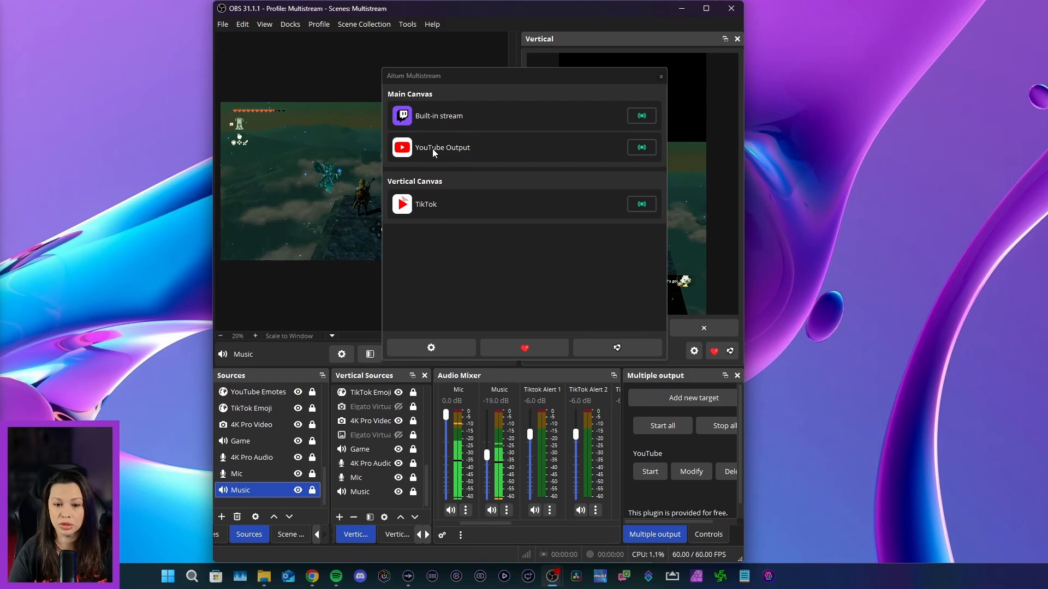
pyautogui.click(431, 348)
pyautogui.click(270, 191)
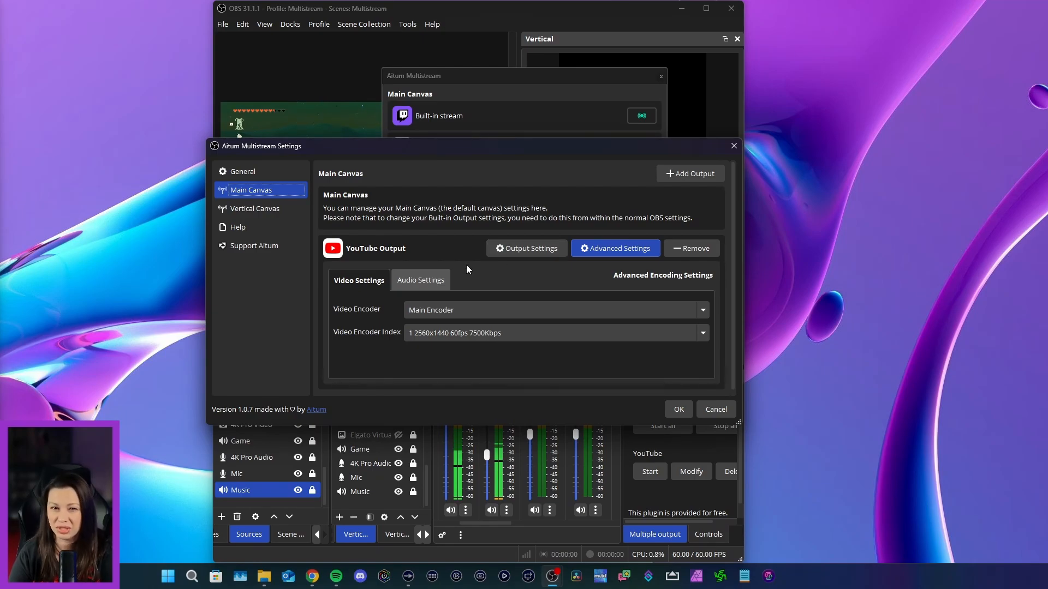
pyautogui.click(422, 281)
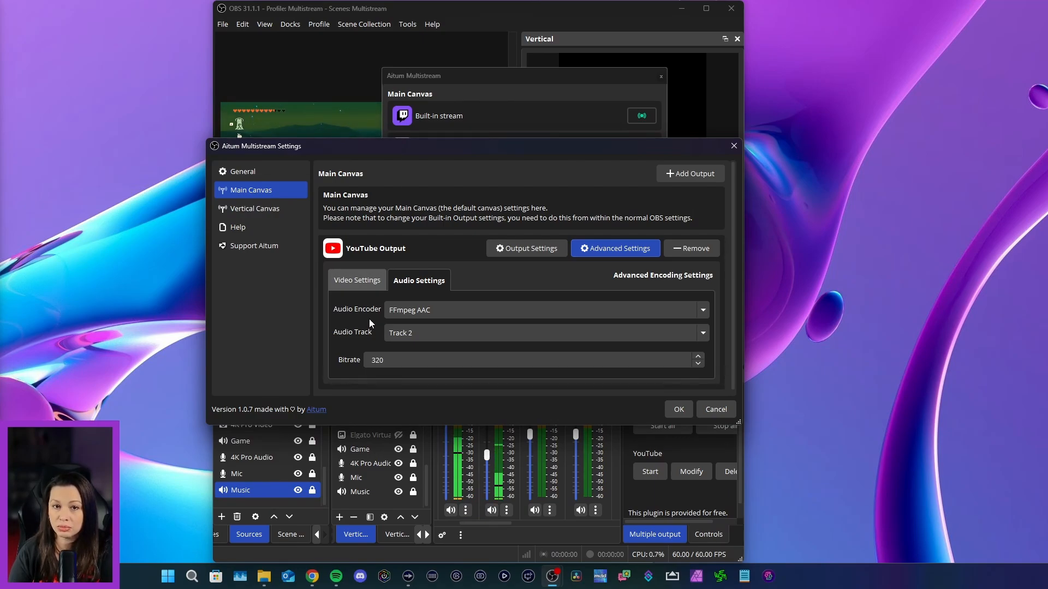
pyautogui.click(417, 331)
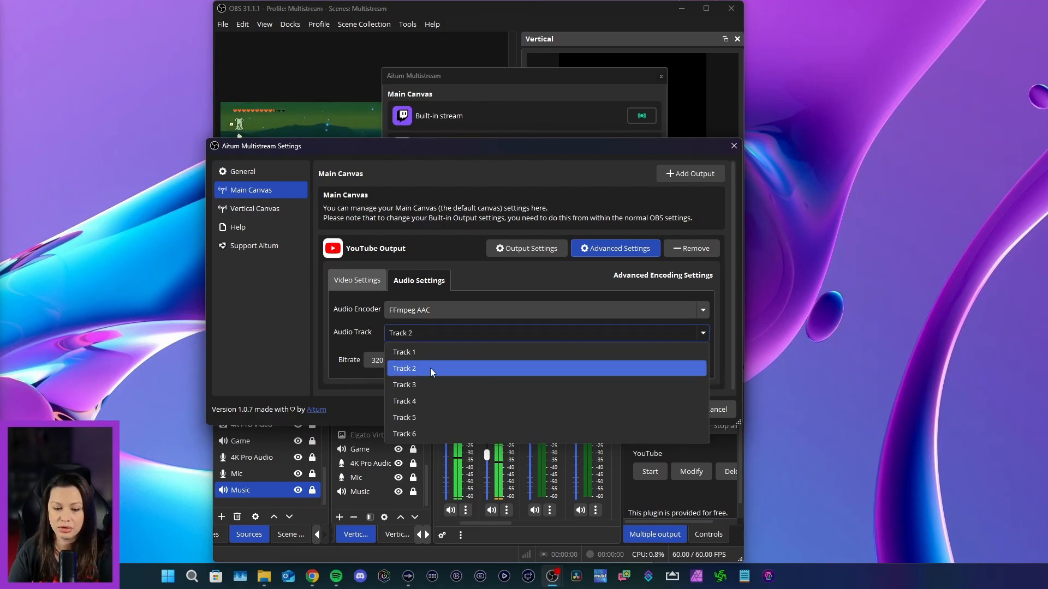
pyautogui.click(362, 339)
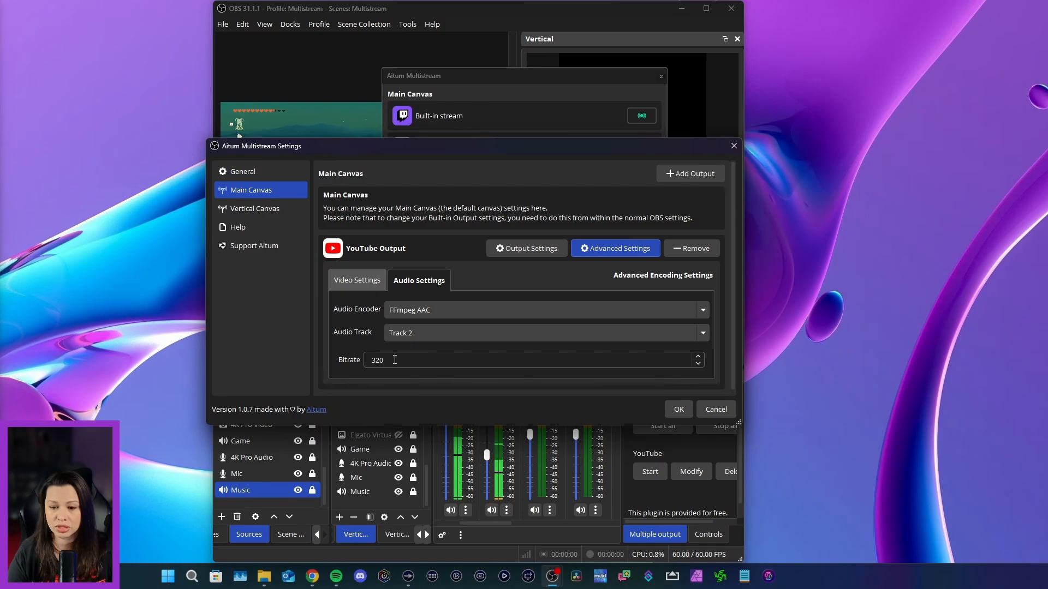
# Check the audio track assigned to the vertical canvas TikTok output, and leave the multistream settings without saving.
pyautogui.click(255, 208)
pyautogui.click(417, 234)
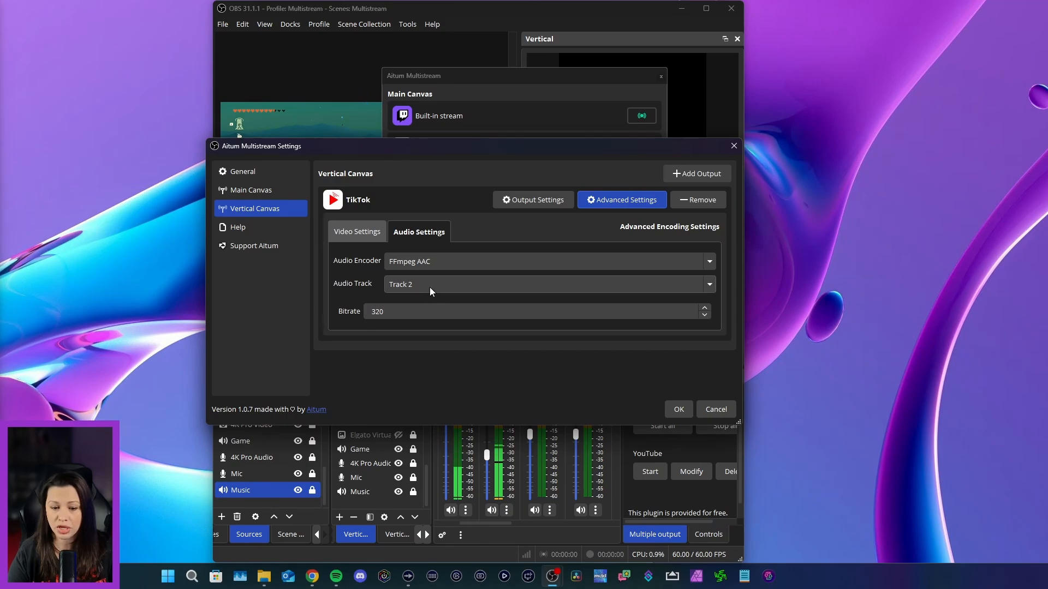
pyautogui.click(431, 285)
pyautogui.click(419, 317)
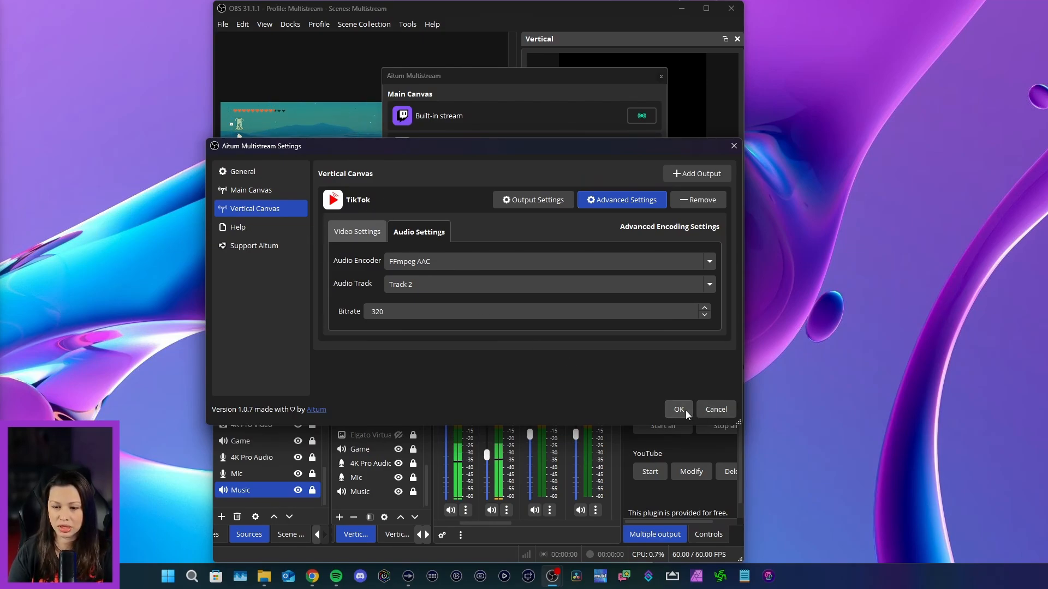
pyautogui.click(715, 410)
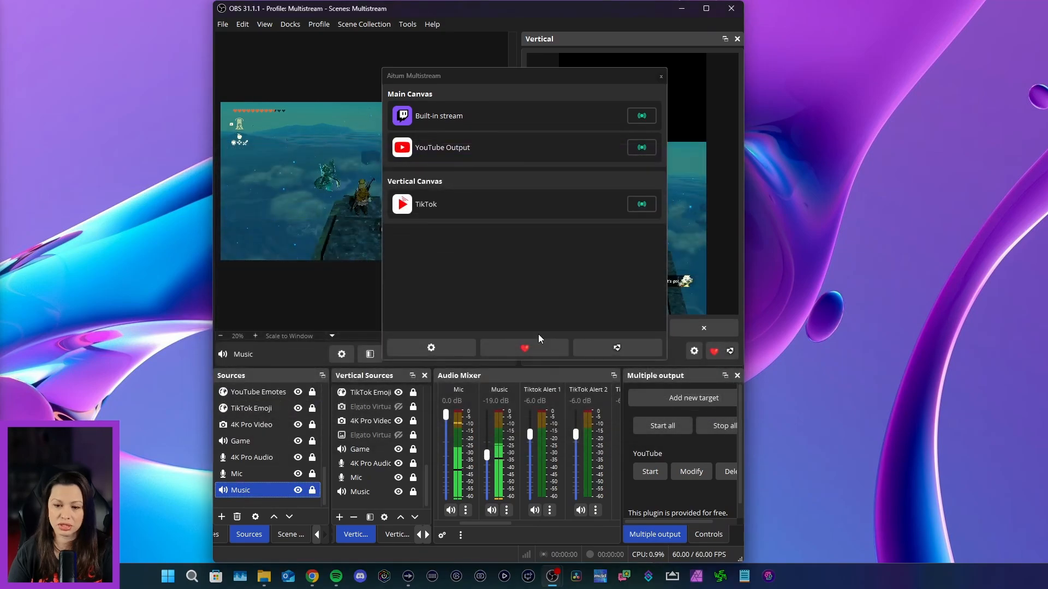
# Dock Aitum Multistream back with the Multiple output and Controls docks, and bring Multiple output to the front.
pyautogui.moveTo(499, 75); pyautogui.dragTo(696, 543)
pyautogui.click(692, 536)
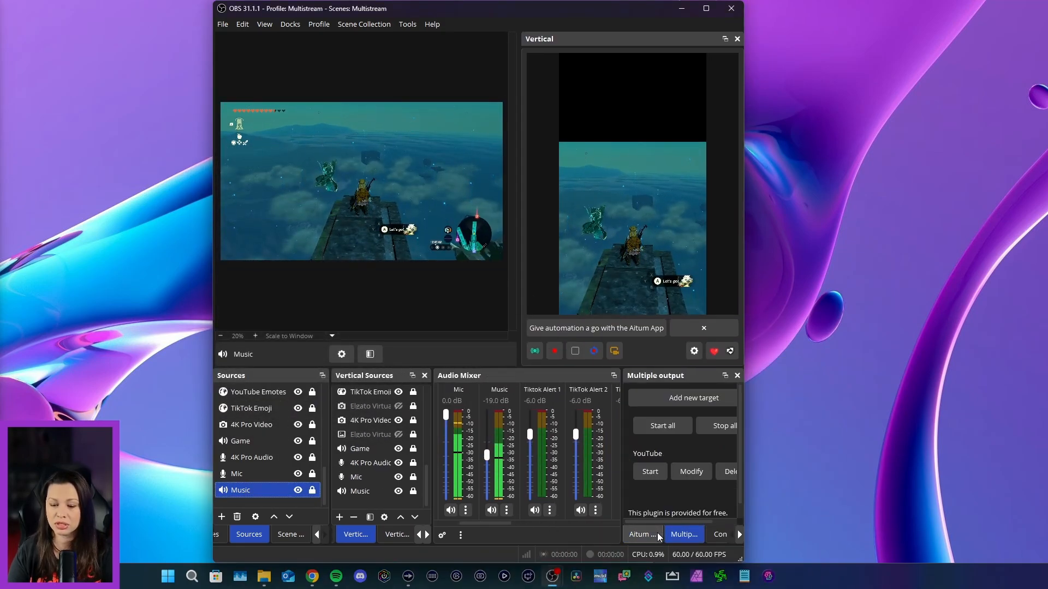
# Undock Multiple output into a floating window over the previews and make it taller so the whole YouTube target shows.
pyautogui.moveTo(655, 376); pyautogui.dragTo(355, 63)
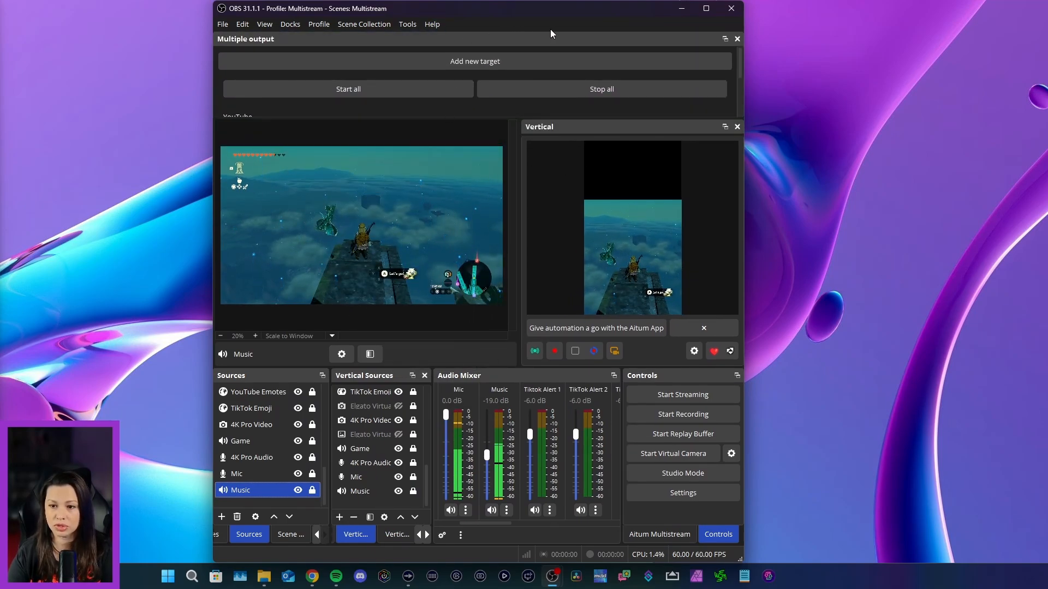
pyautogui.moveTo(549, 37); pyautogui.dragTo(519, 231)
pyautogui.moveTo(496, 314); pyautogui.dragTo(496, 456)
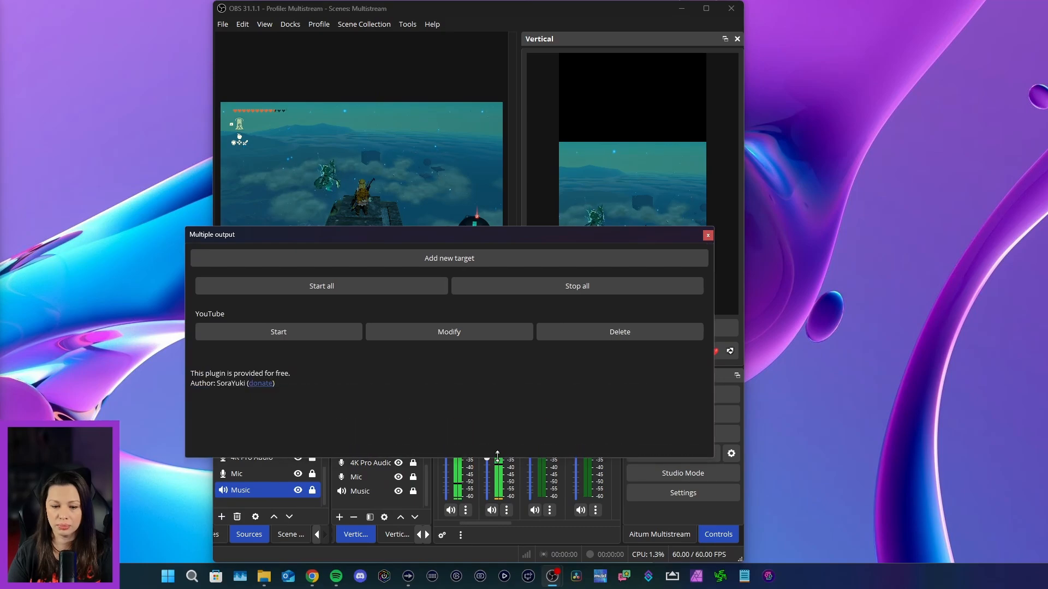
pyautogui.moveTo(442, 235); pyautogui.dragTo(515, 186)
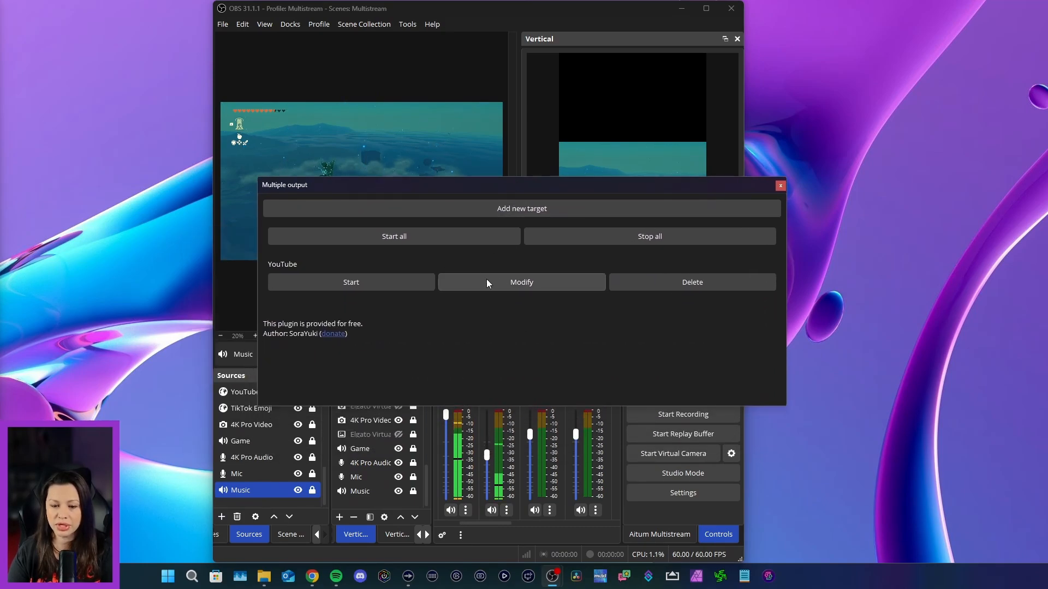
# Open the YouTube target's streaming settings and set its audio encoder to FFmpeg AAC with Audio Mixer track 2.
pyautogui.click(525, 286)
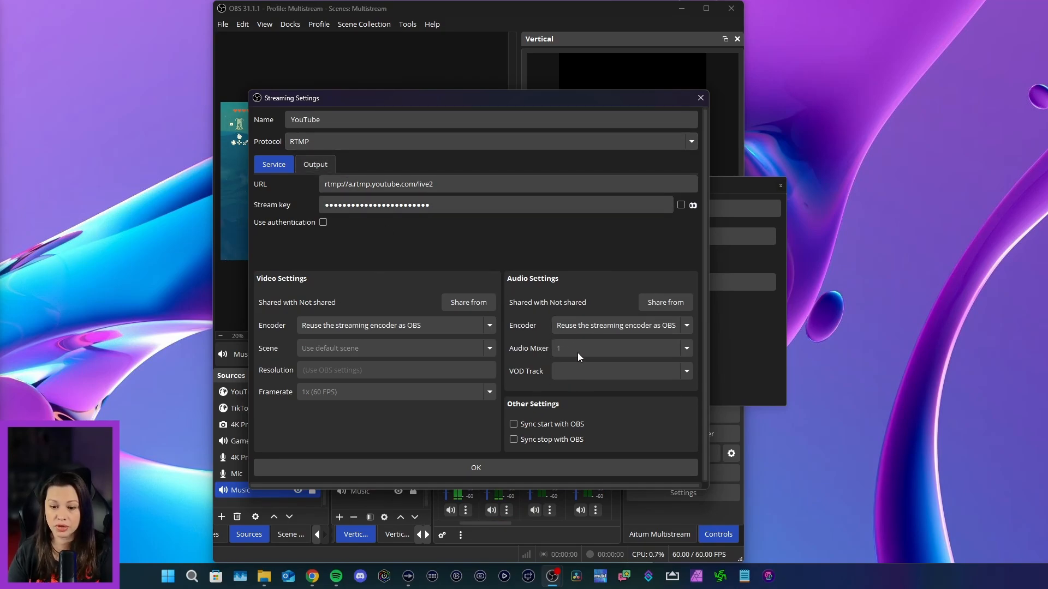
pyautogui.click(615, 329)
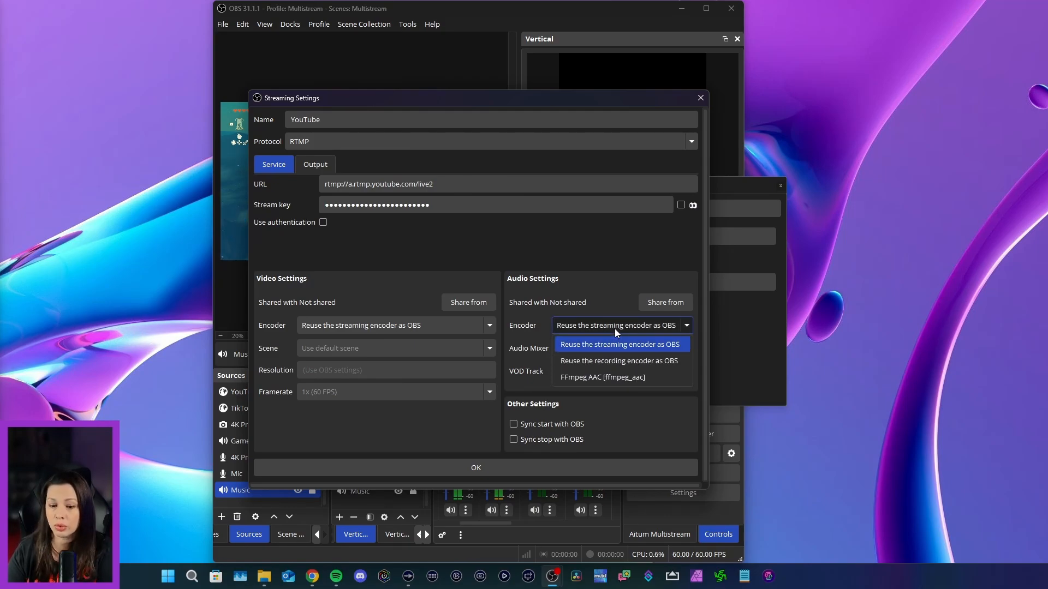
pyautogui.click(634, 378)
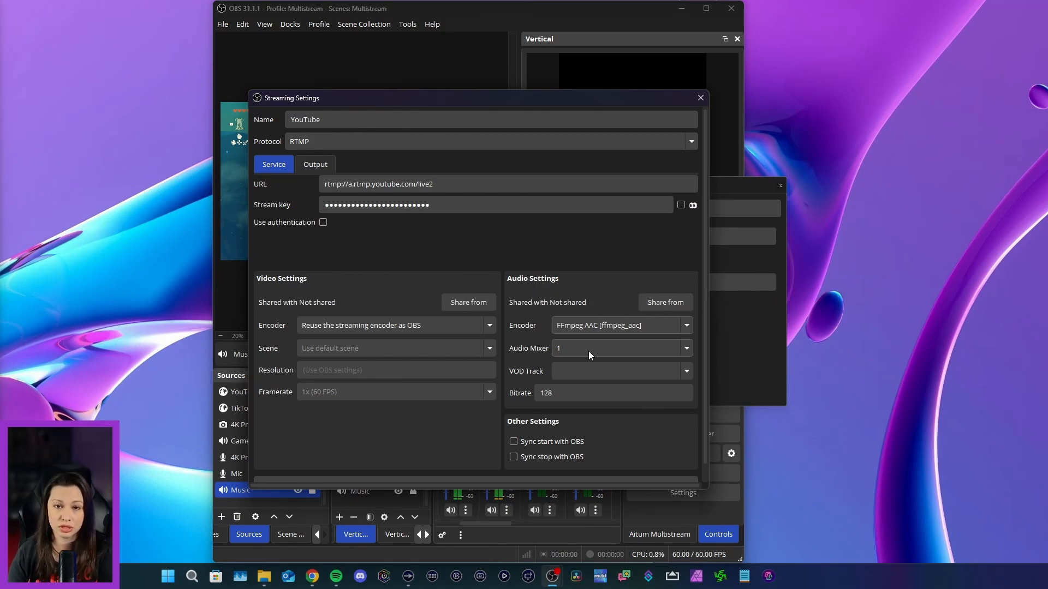
pyautogui.click(589, 351)
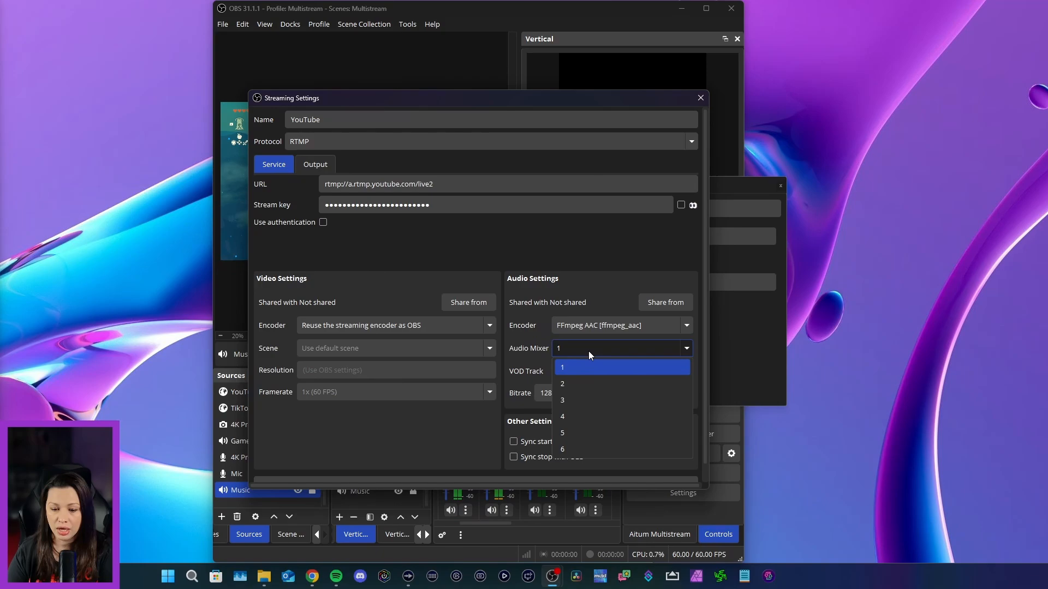
pyautogui.click(581, 385)
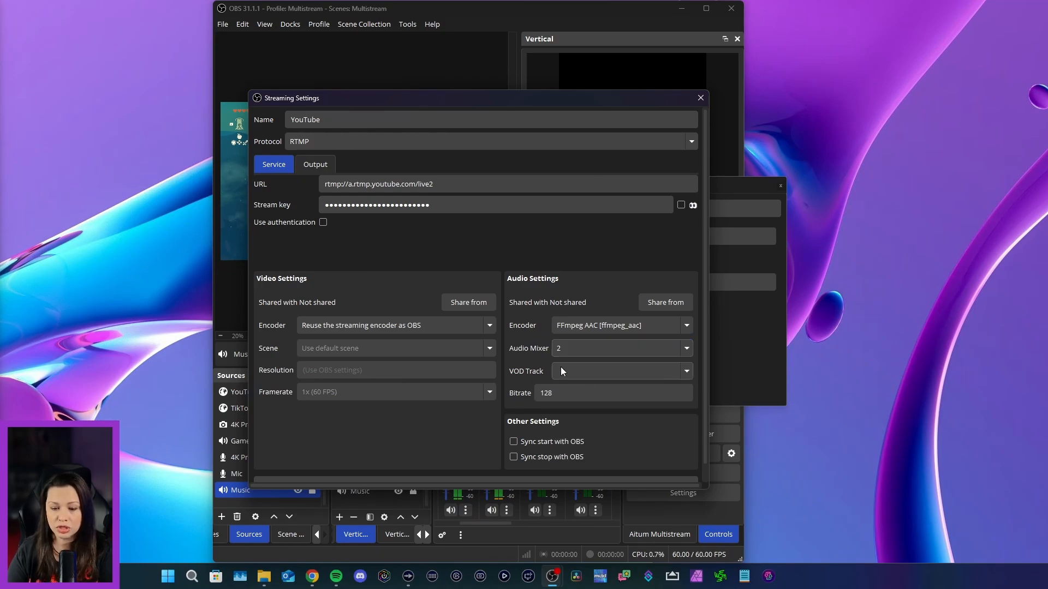
# Set the YouTube target's VOD Track to 2 and its audio bitrate to 320.
pyautogui.click(583, 372)
pyautogui.click(571, 422)
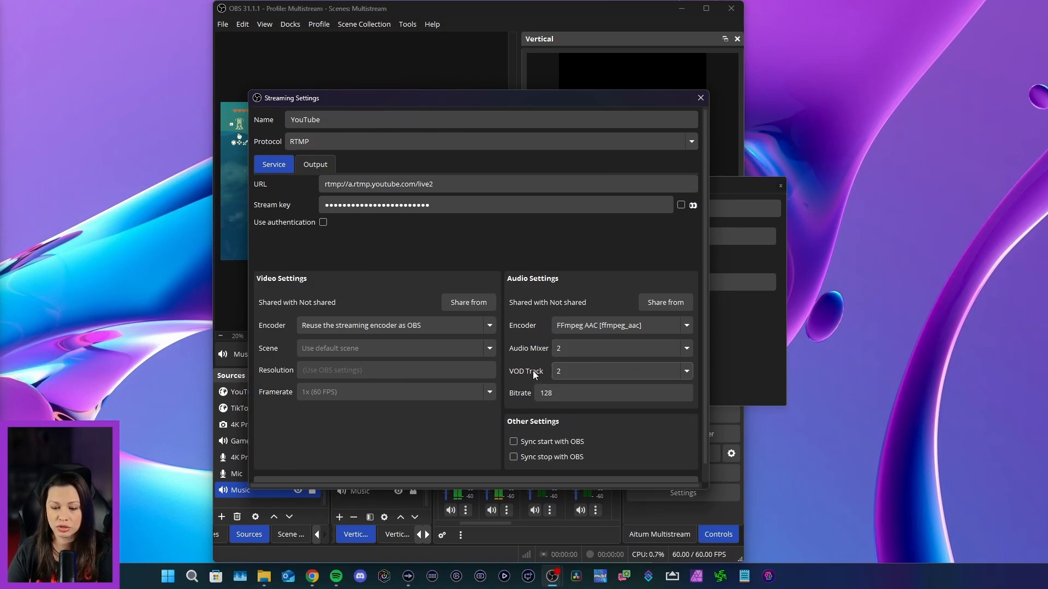
pyautogui.press('Tab')
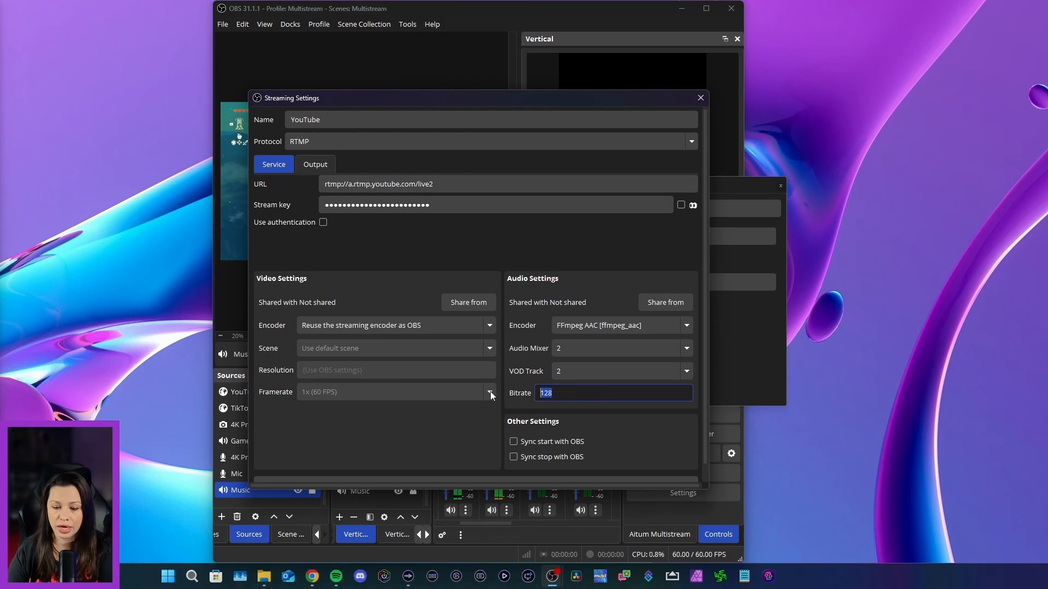
pyautogui.write('320')
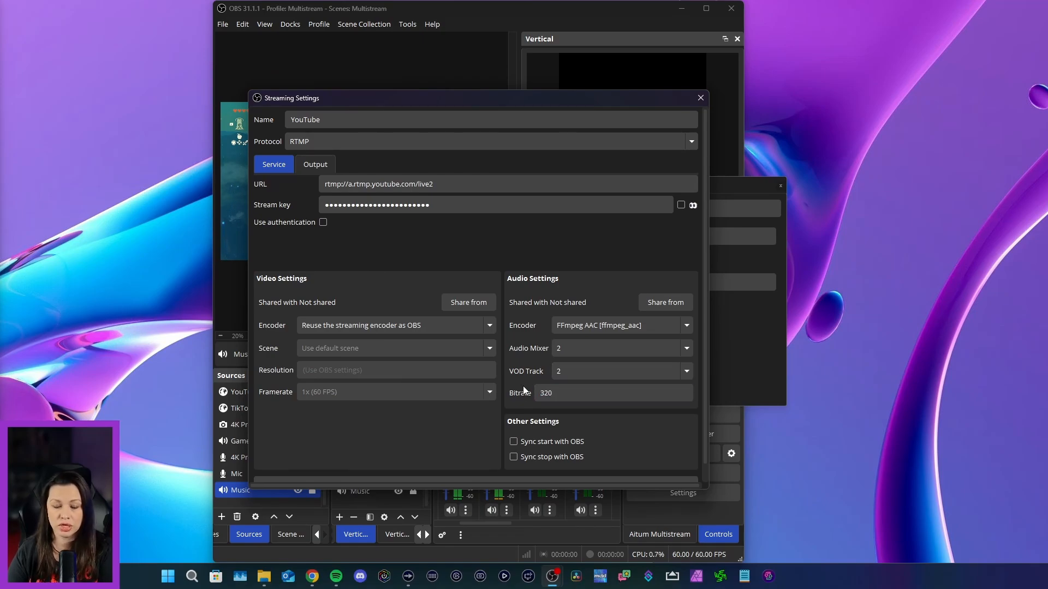
pyautogui.scroll(-1, 524, 385)
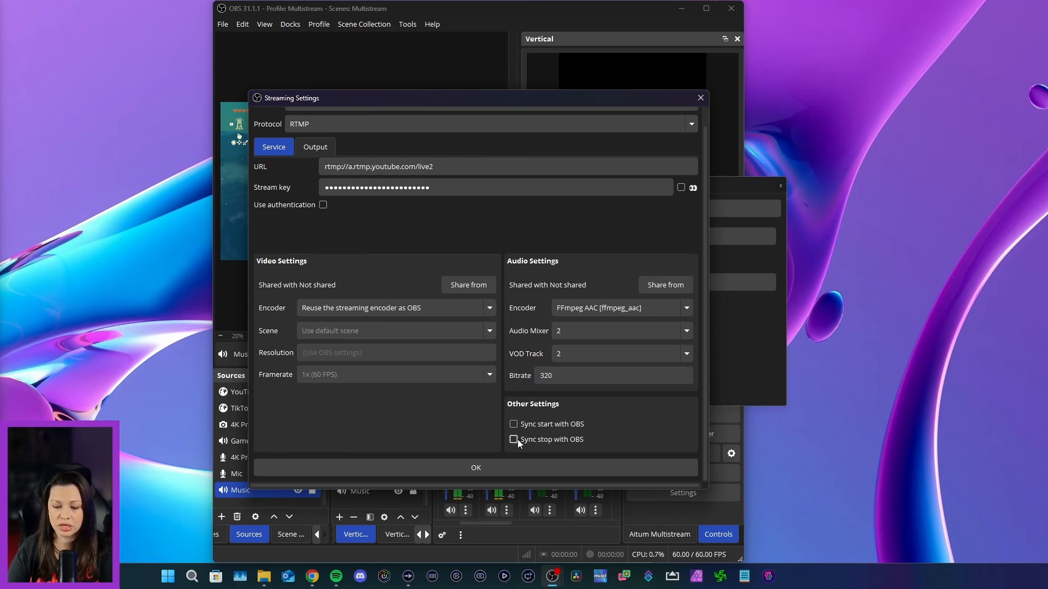